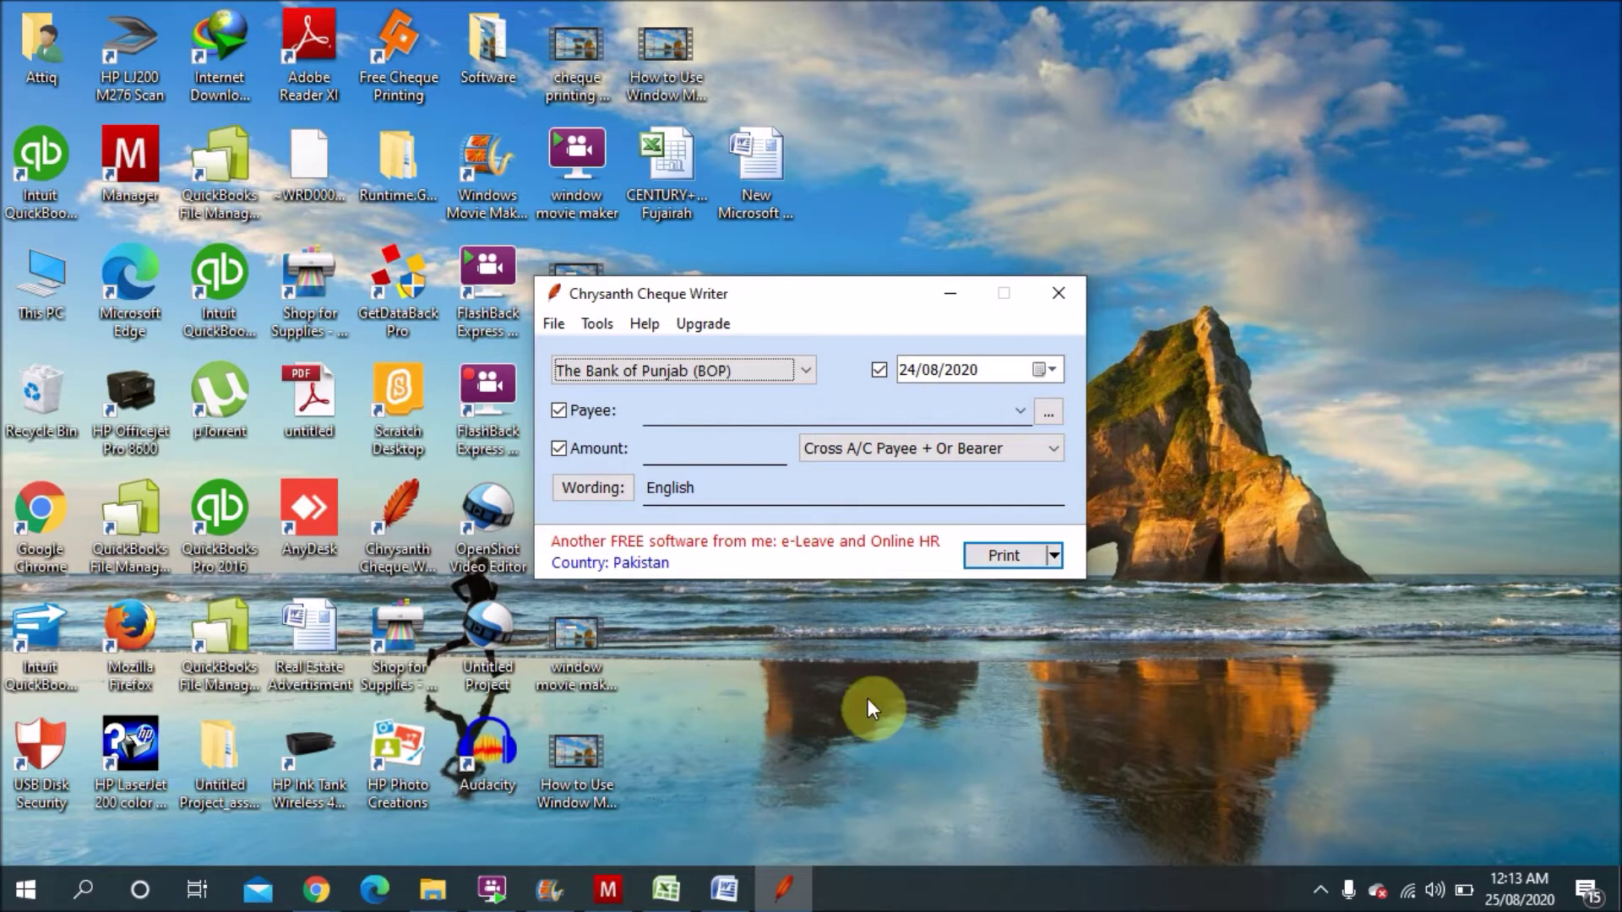
Step: Open the Options dialog from the Tools menu and show its Printer settings
click(597, 325)
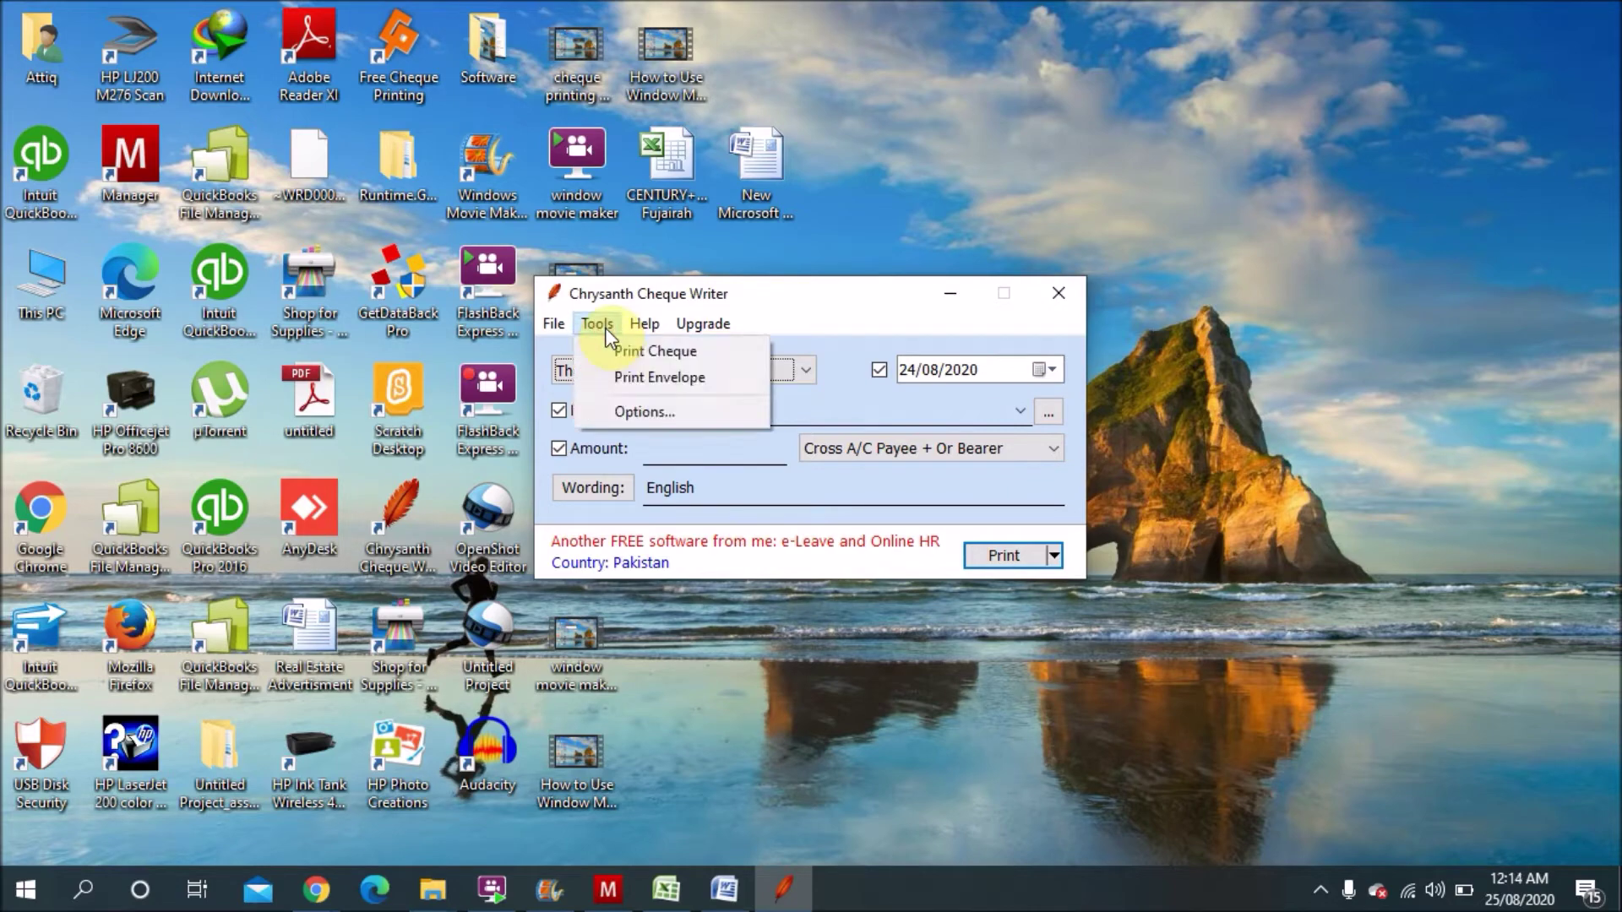
click(623, 414)
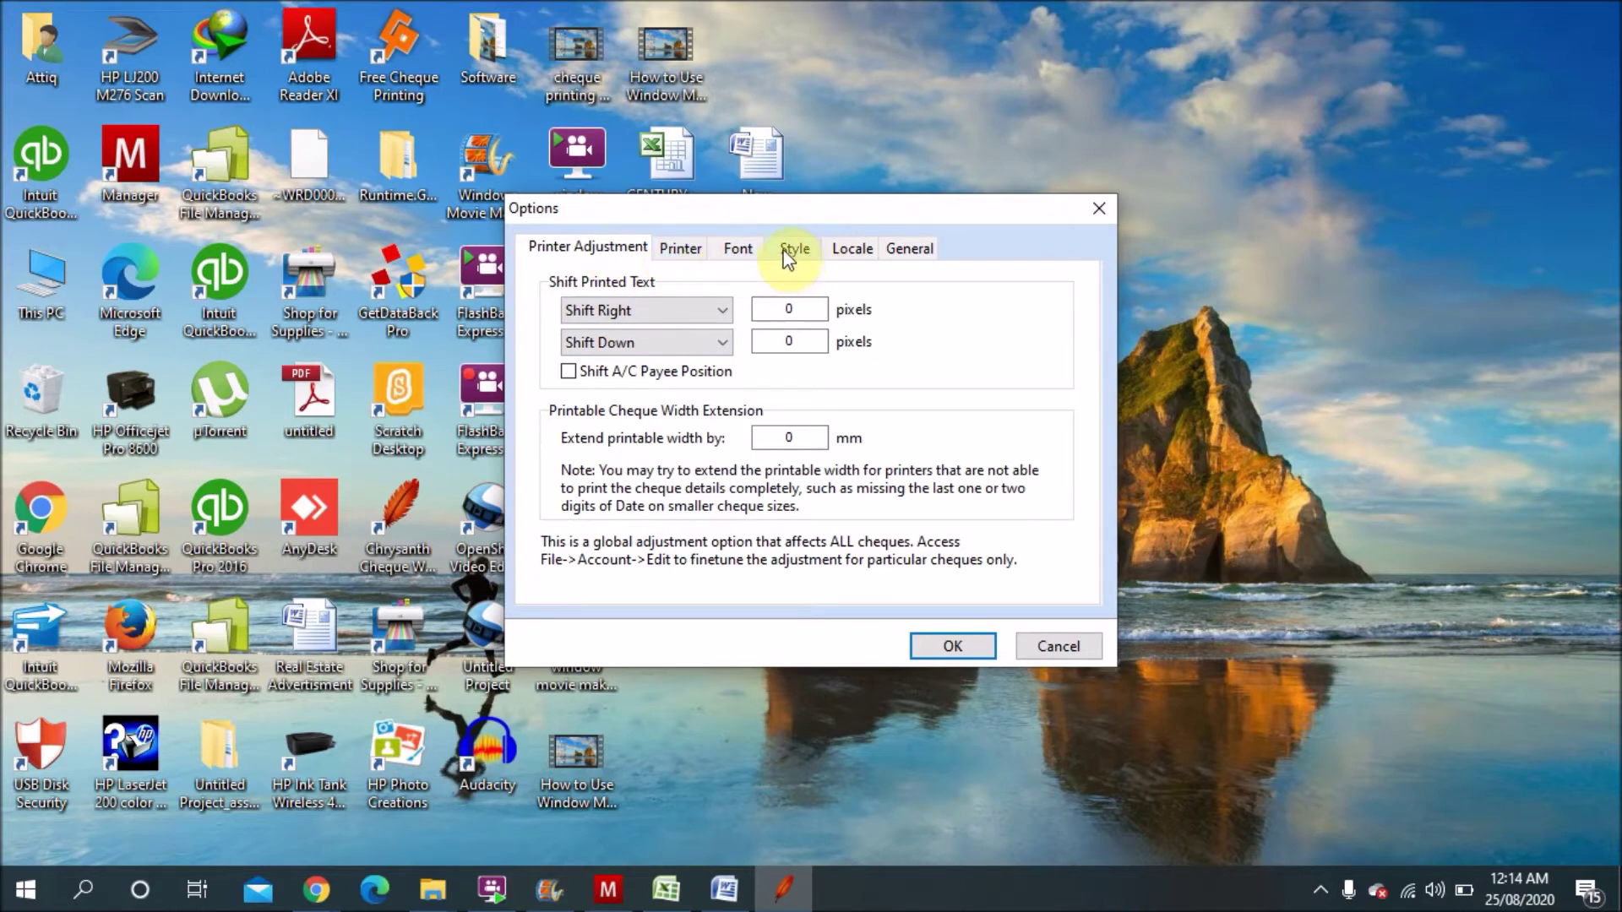
click(680, 248)
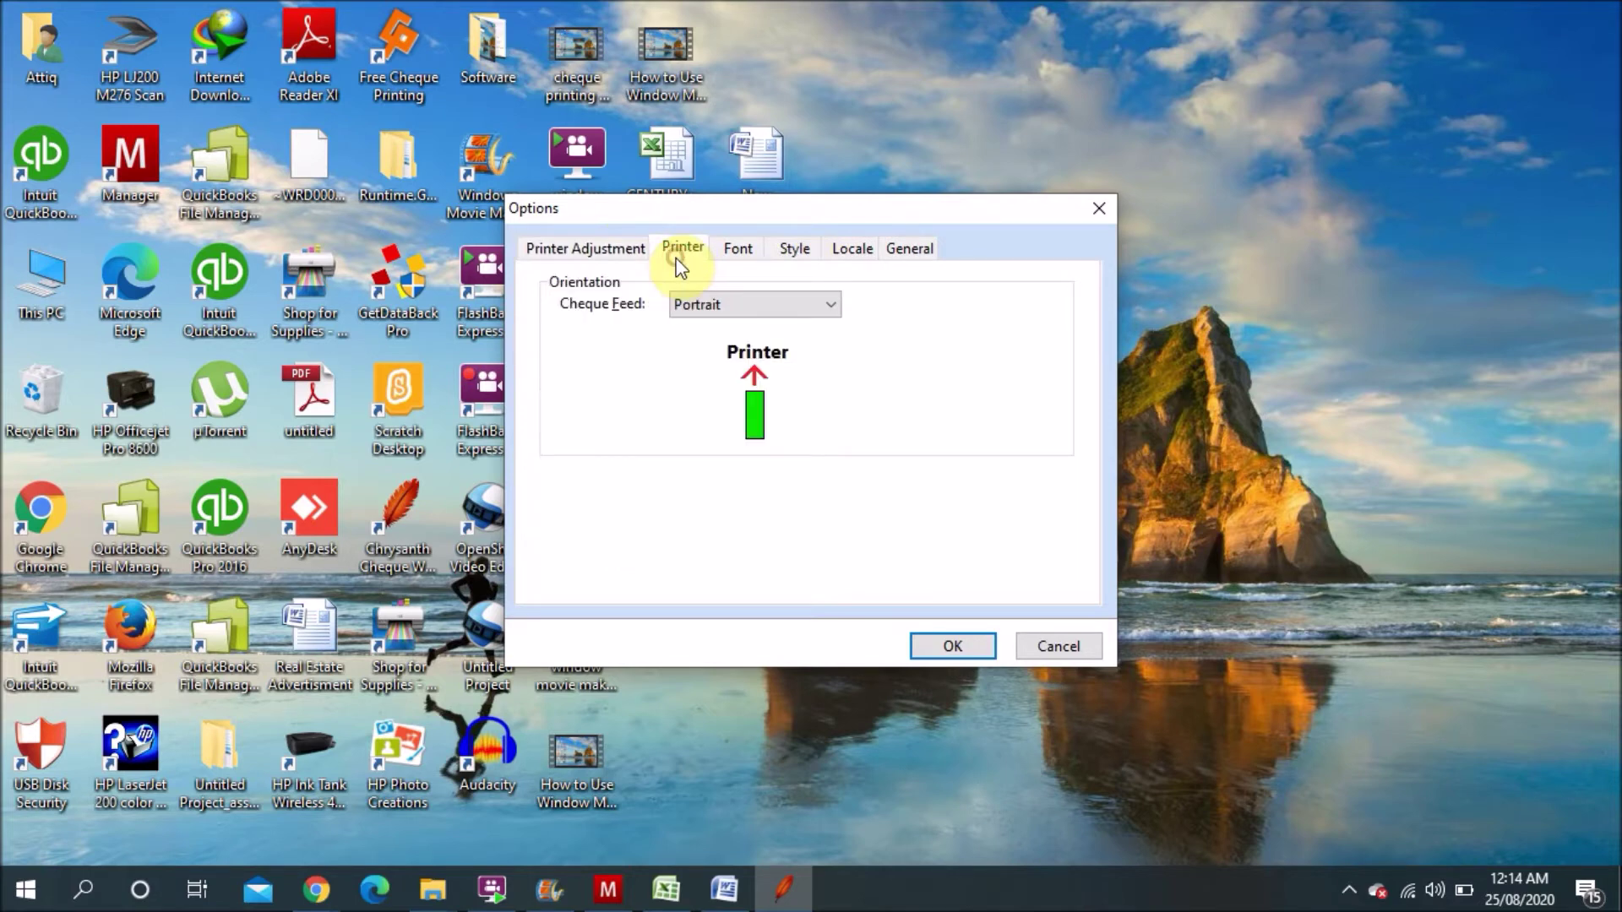
Step: Expand the Cheque Feed list to see the Portrait and Landscape choices
click(728, 306)
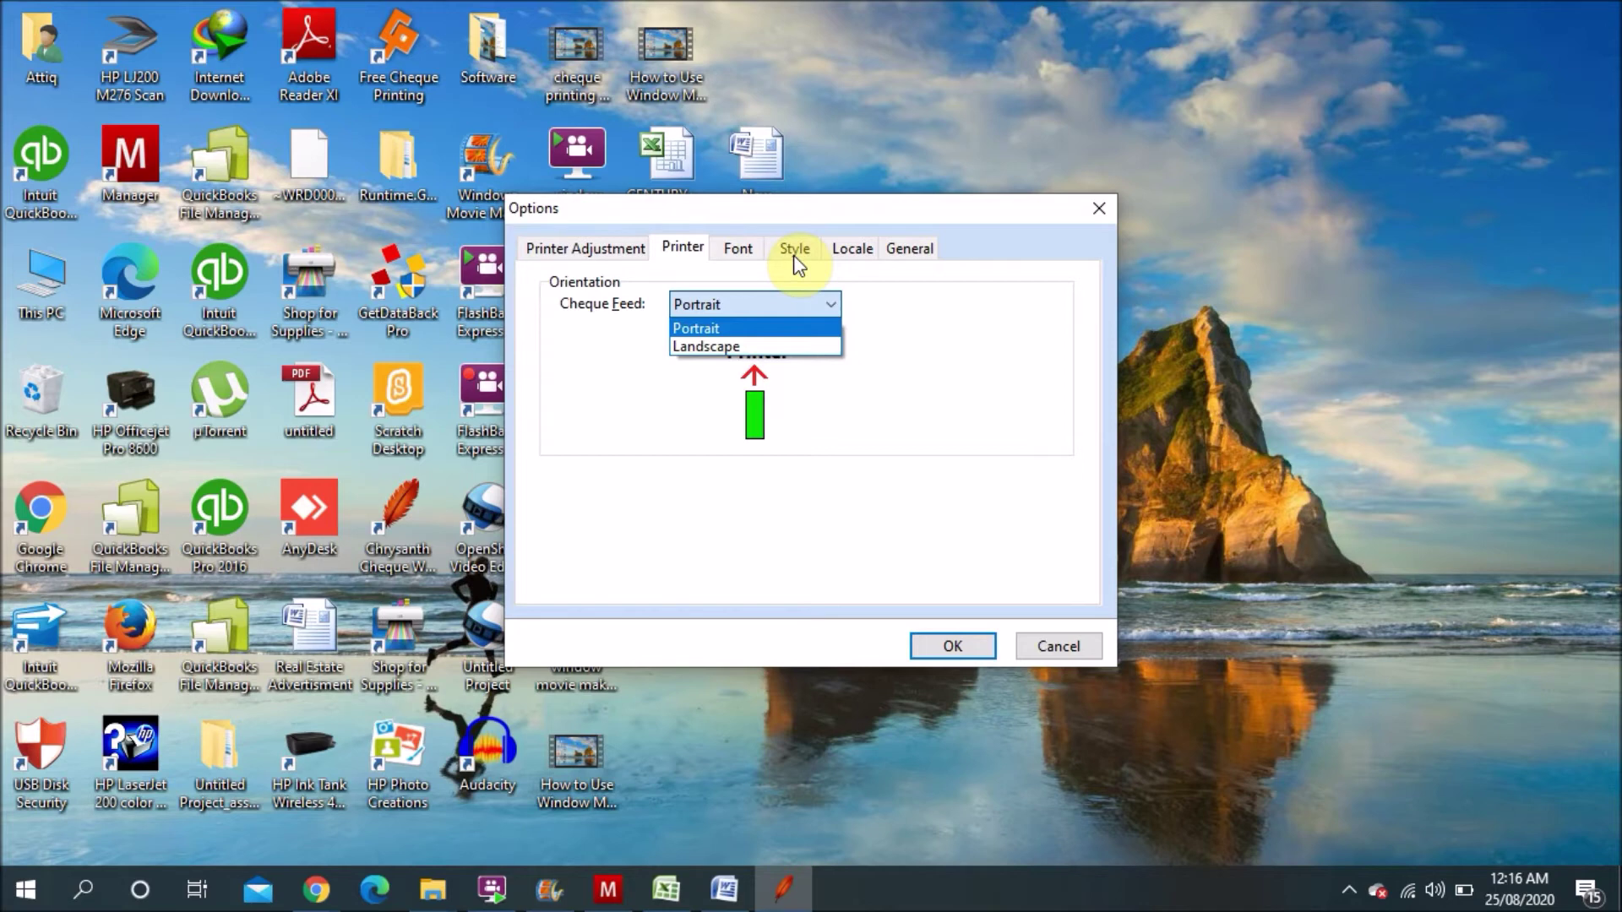
Step: Keep Portrait cheque feed, switch to the Style settings, and select the payee and amount prefix fields
click(797, 264)
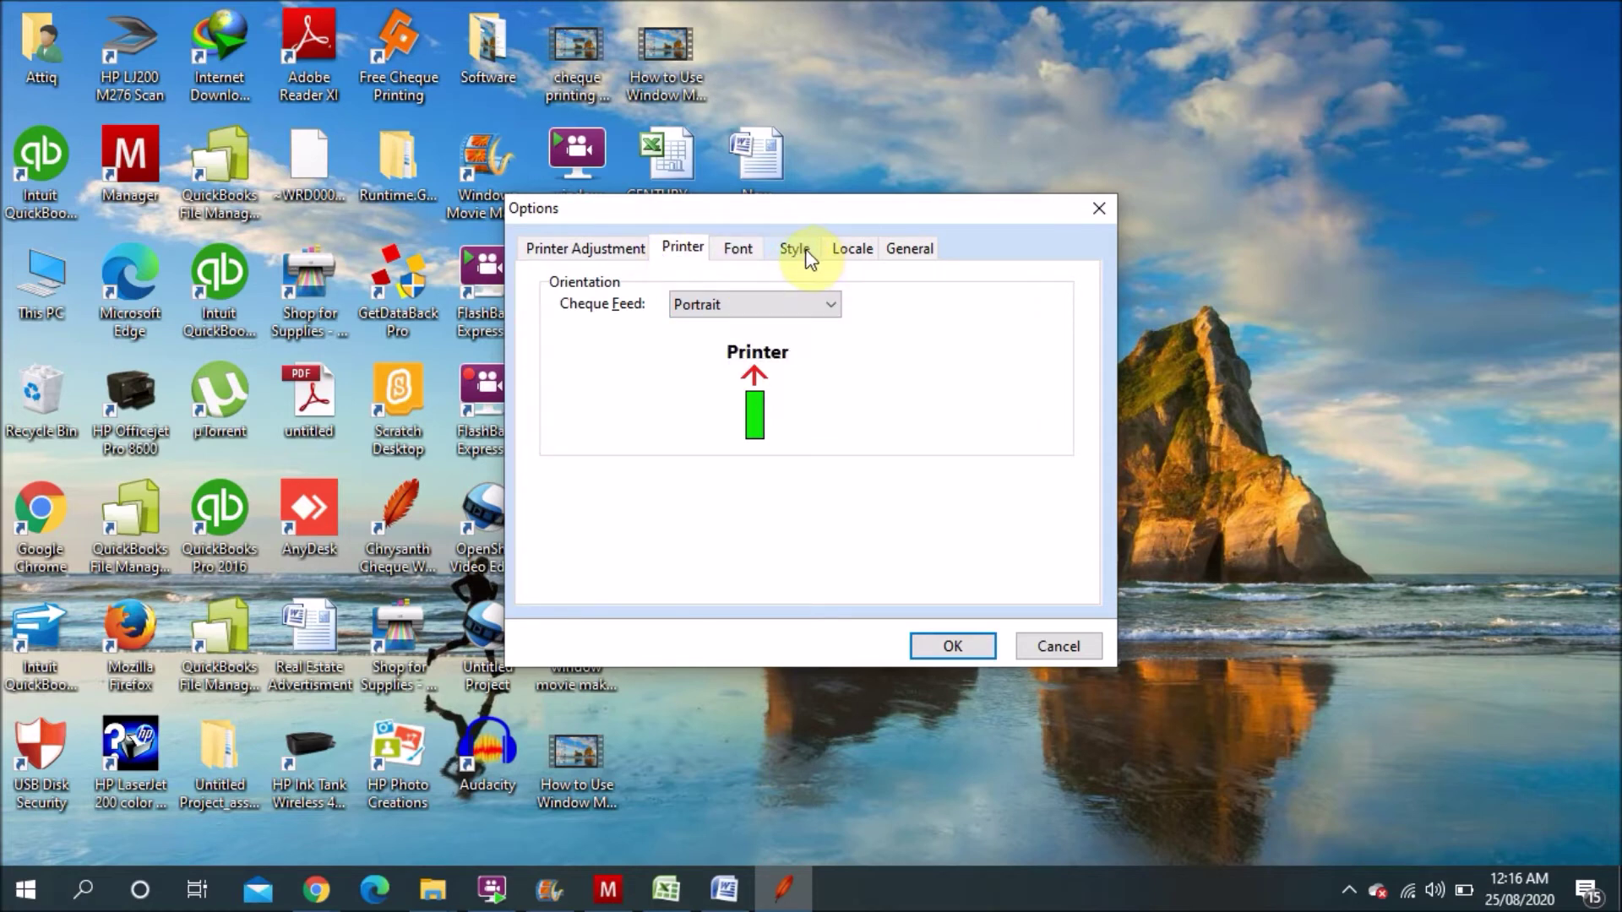
click(797, 246)
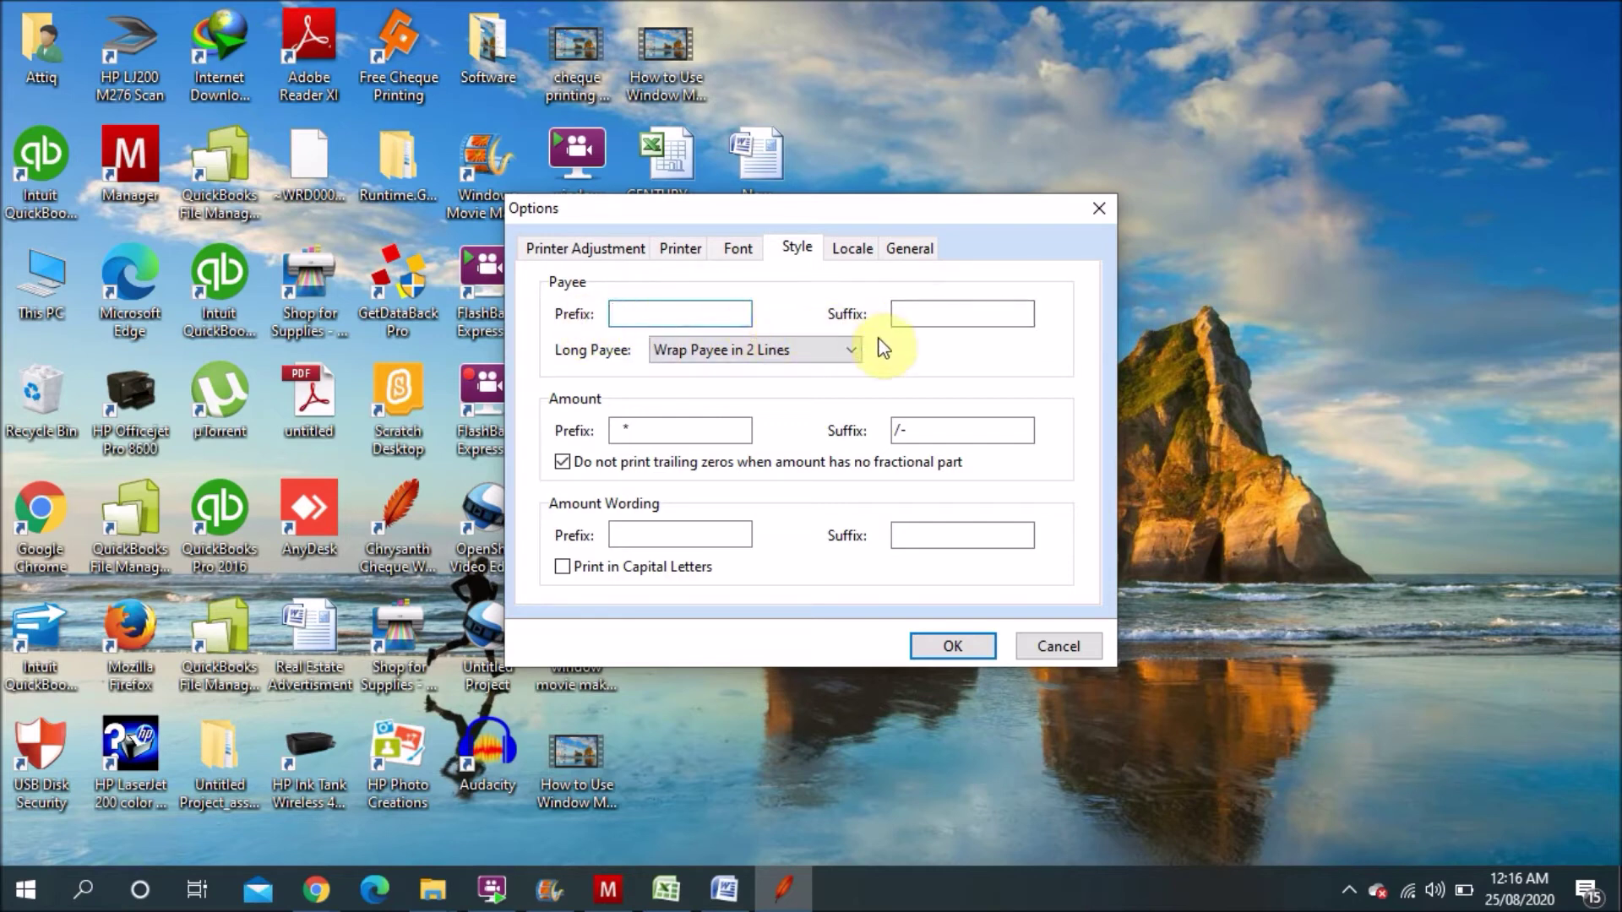
click(637, 312)
click(637, 430)
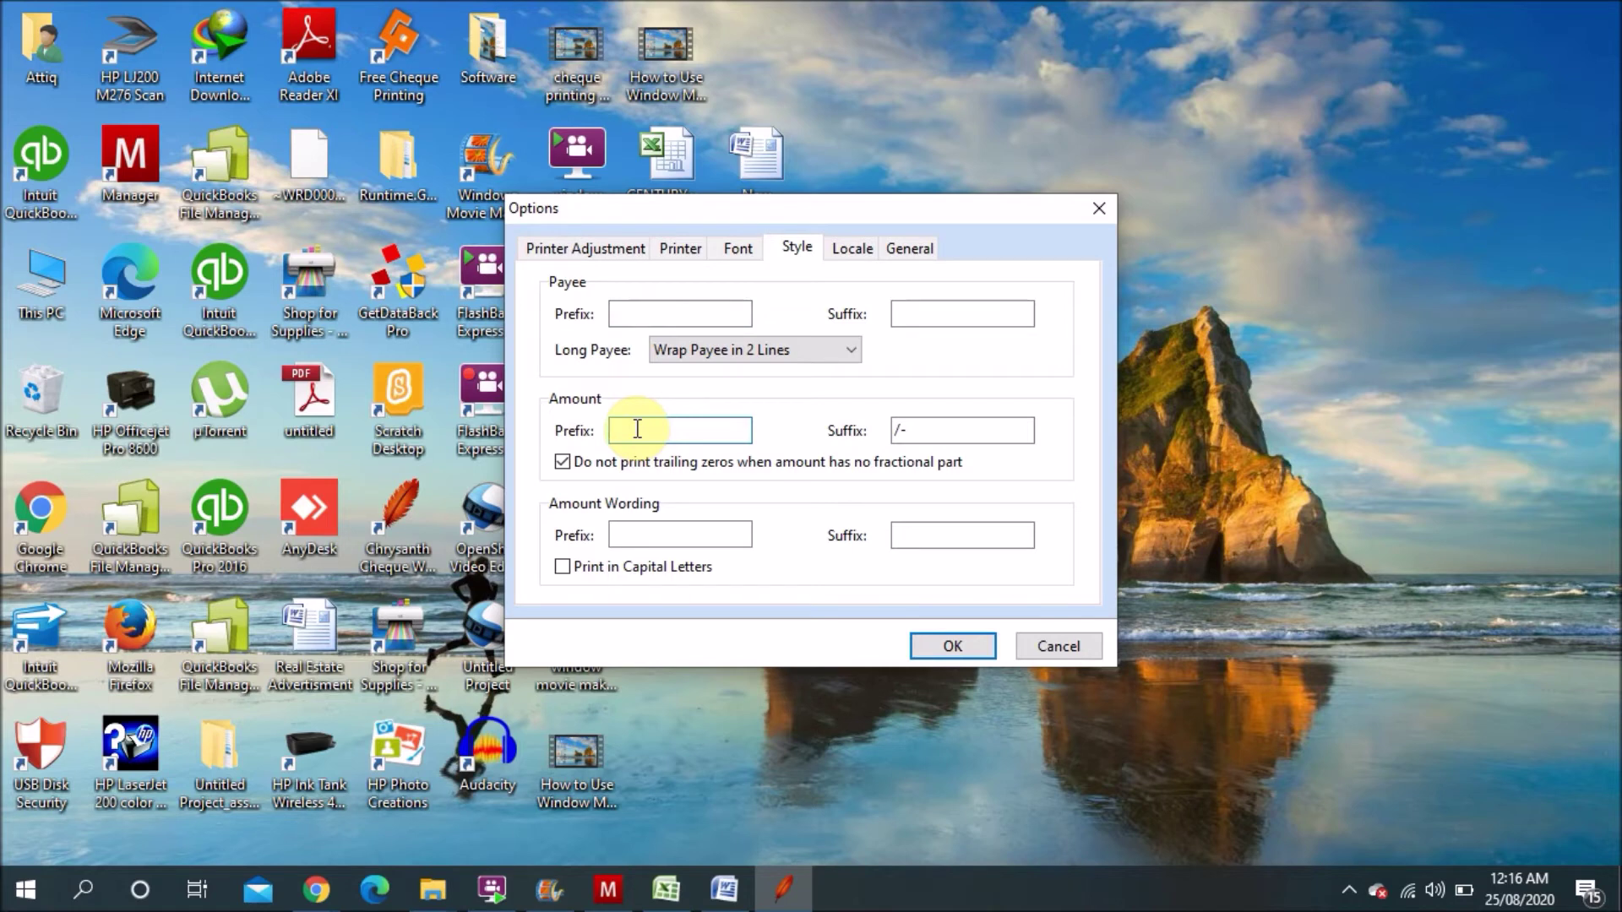
Step: Type '**' in the amount prefix, then erase it so the field is empty
text(**)
key(BackSpace)
key(BackSpace)
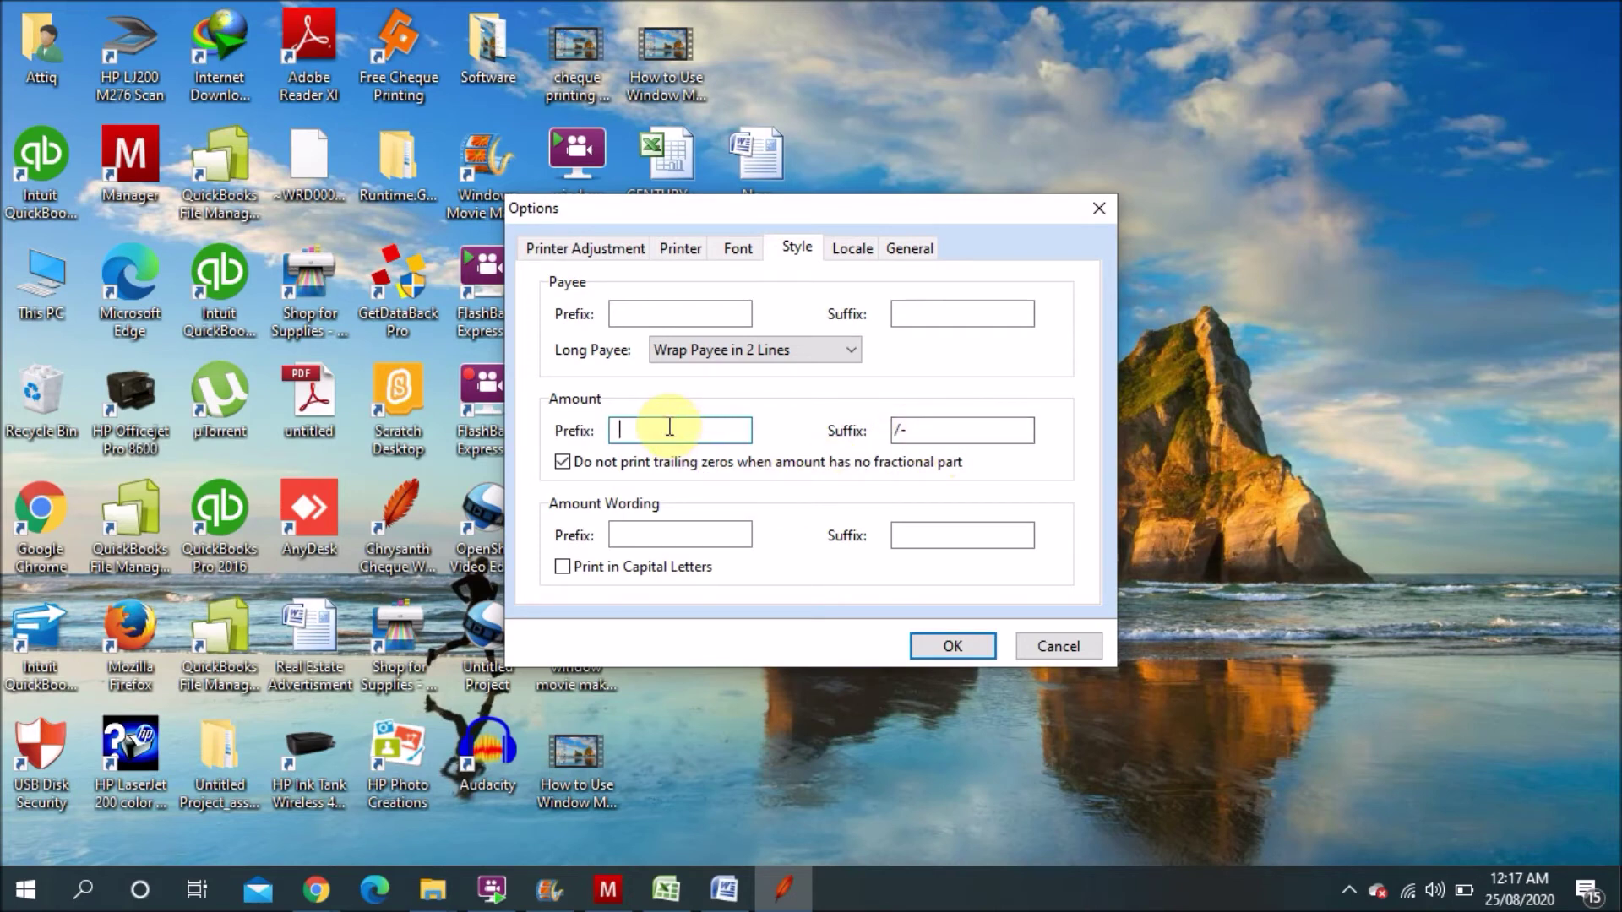
Step: Enter '*' as the amount prefix and replace the amount suffix text with '/-'
text(*)
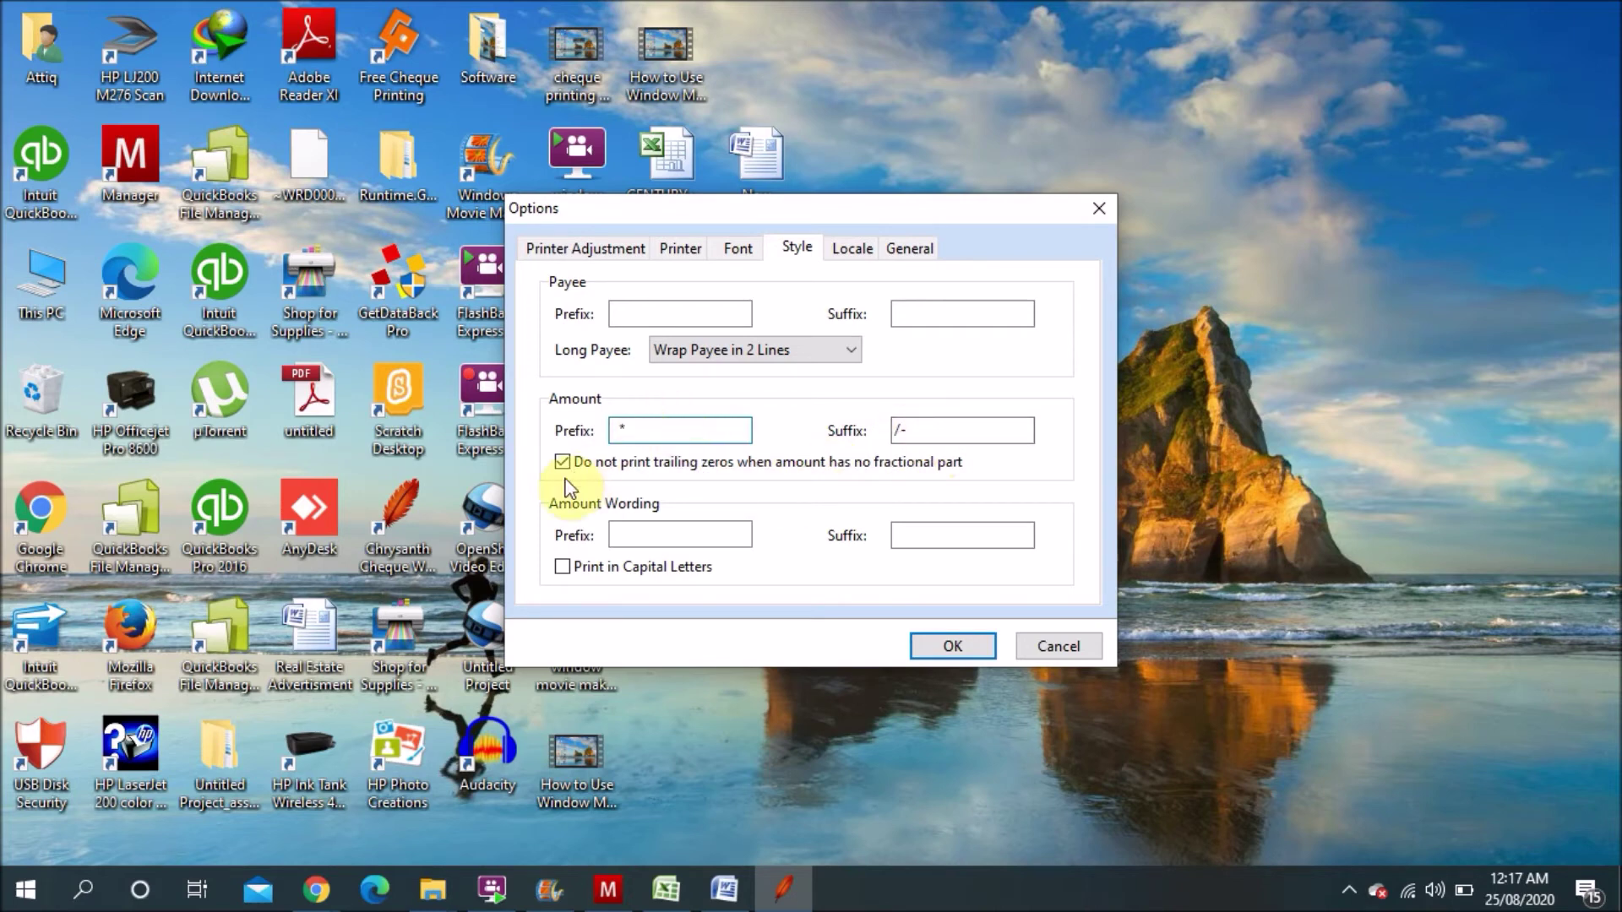
click(625, 531)
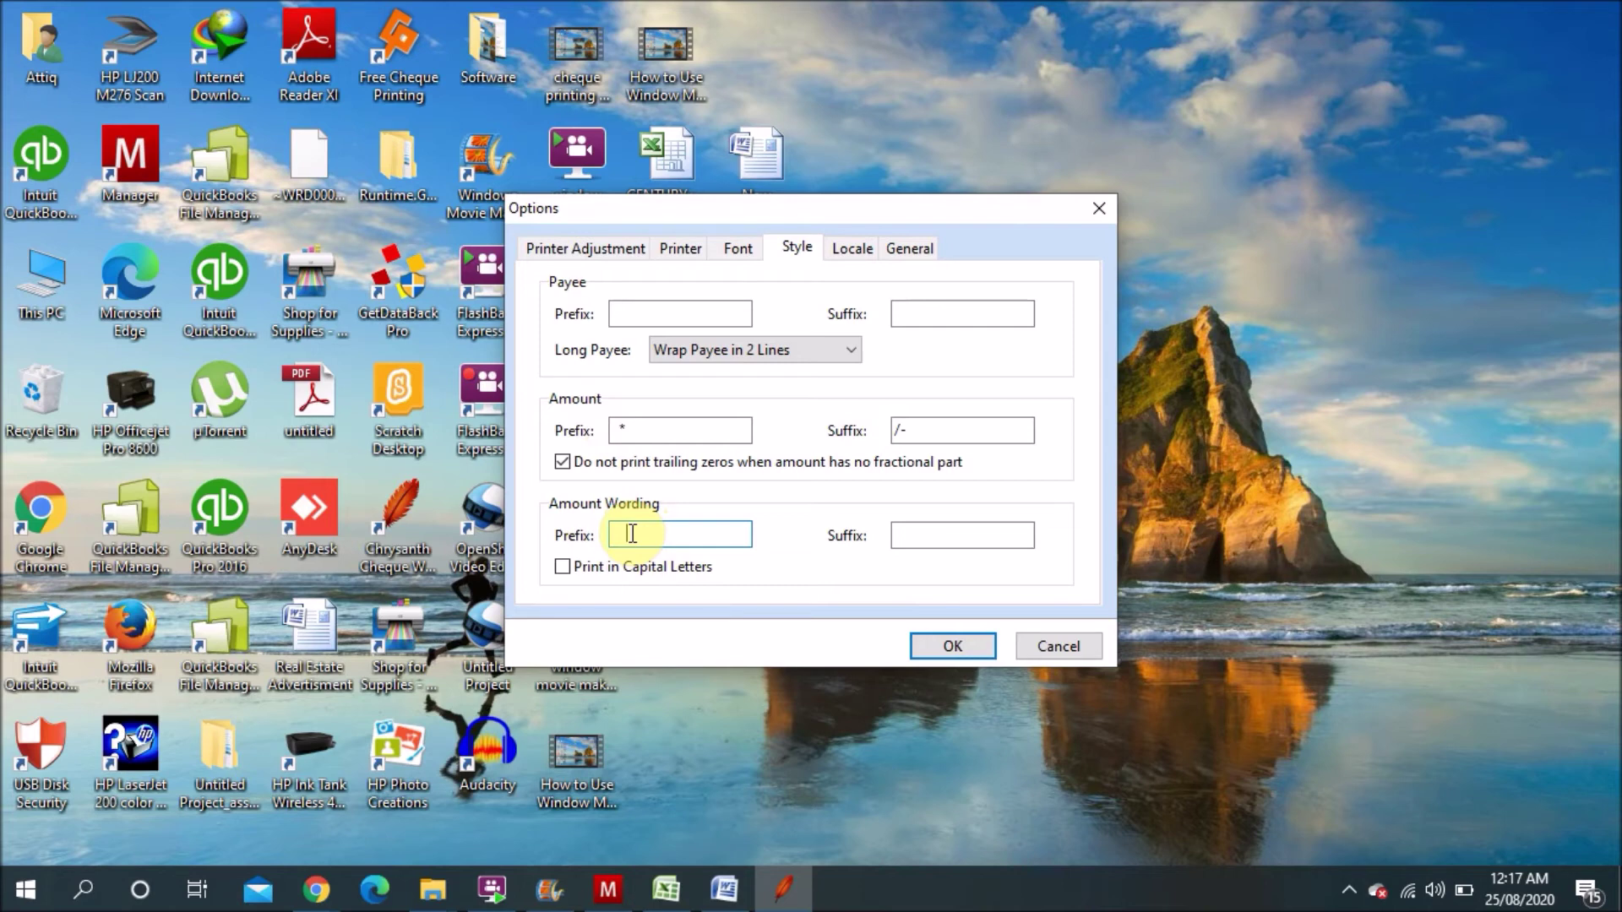
click(919, 430)
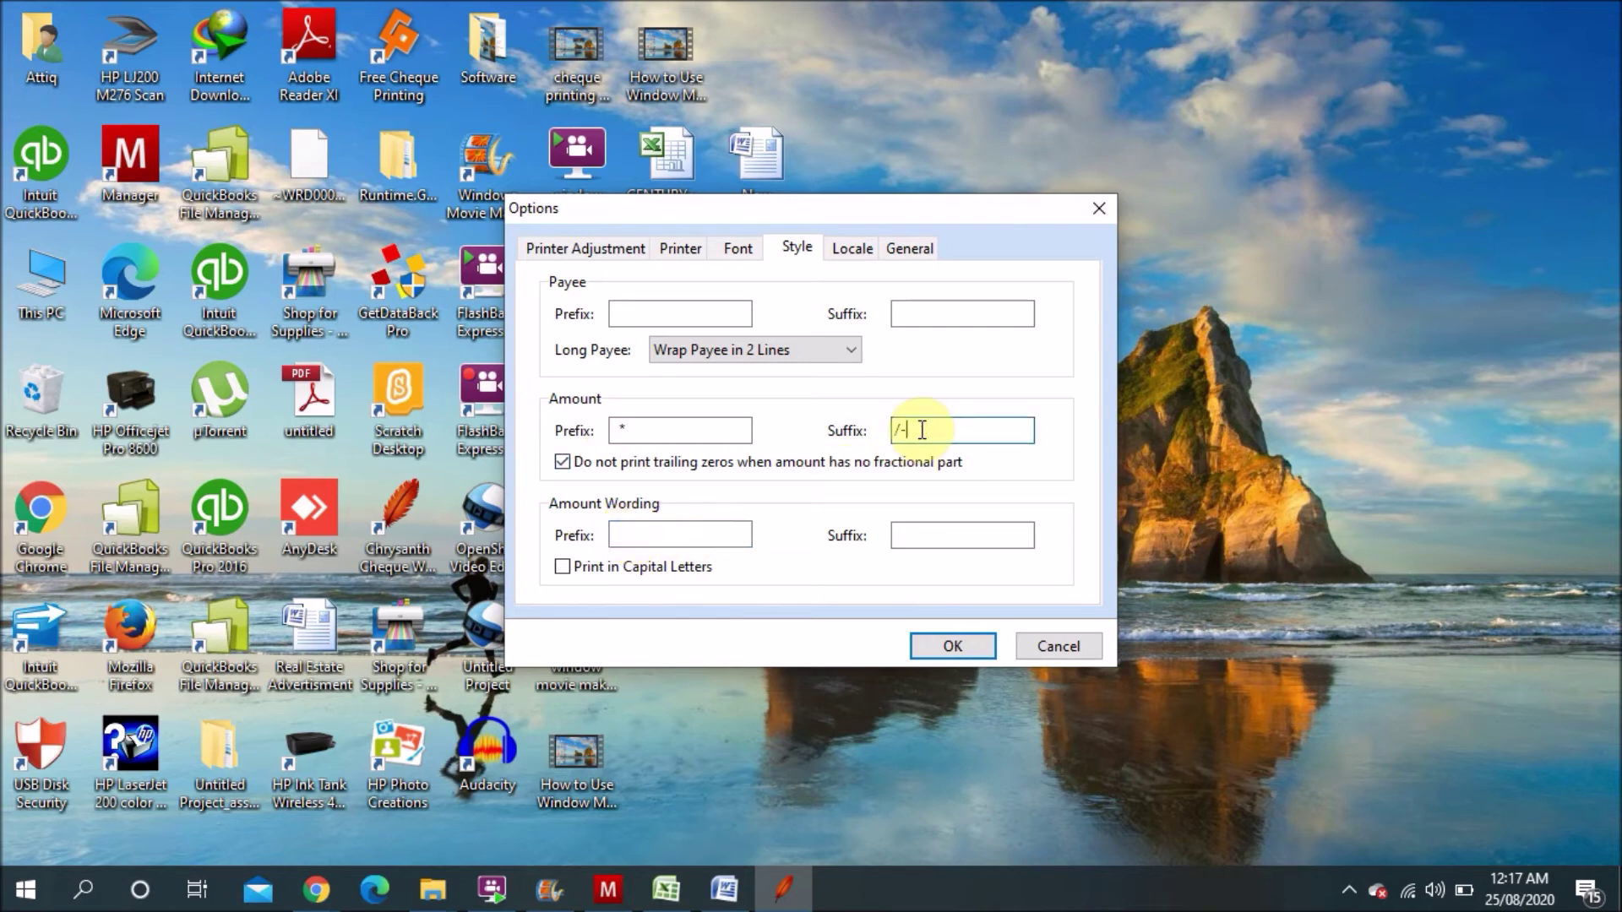
key(BackSpace)
key(End)
key(BackSpace)
key(BackSpace)
text(/-)
click(623, 533)
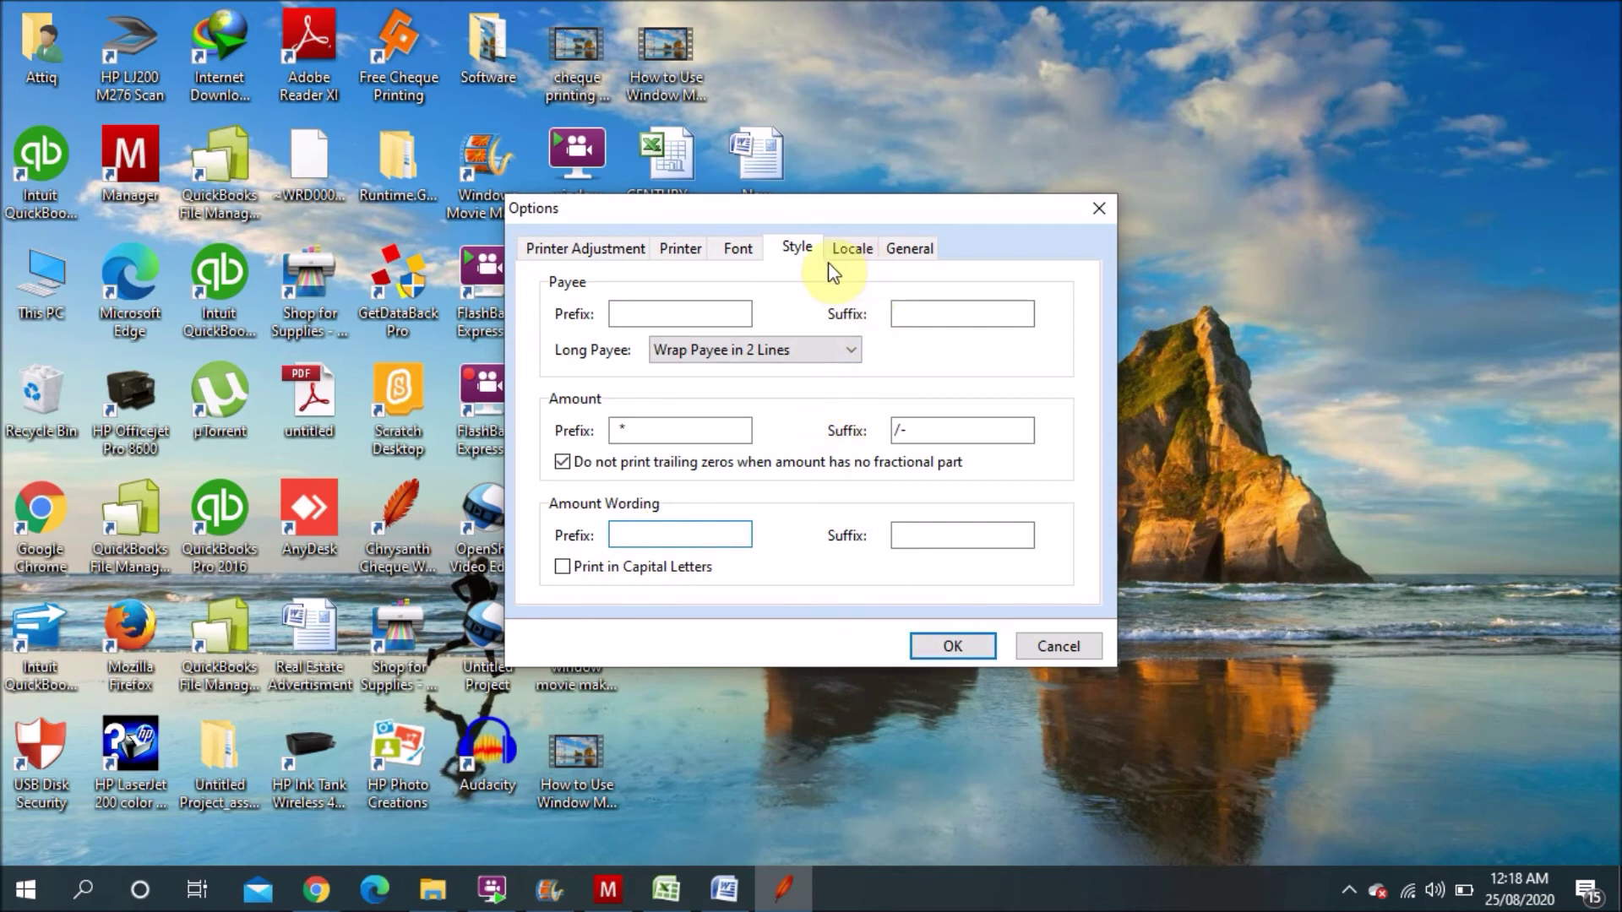
click(682, 252)
Step: Check that the Printer settings still show Portrait cheque feed
click(714, 297)
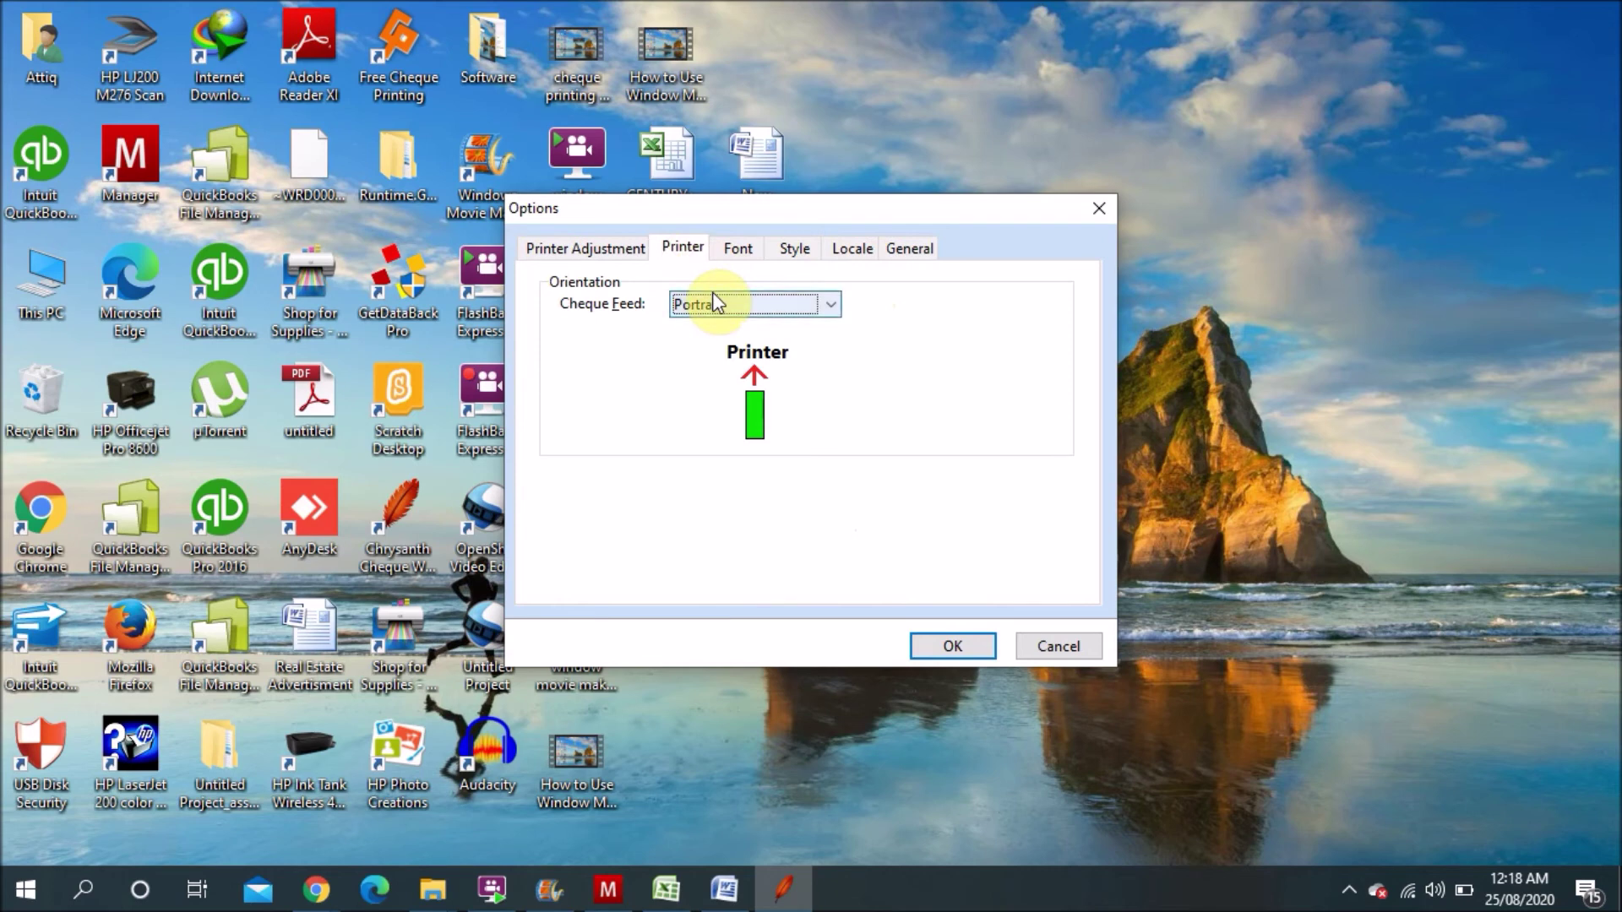